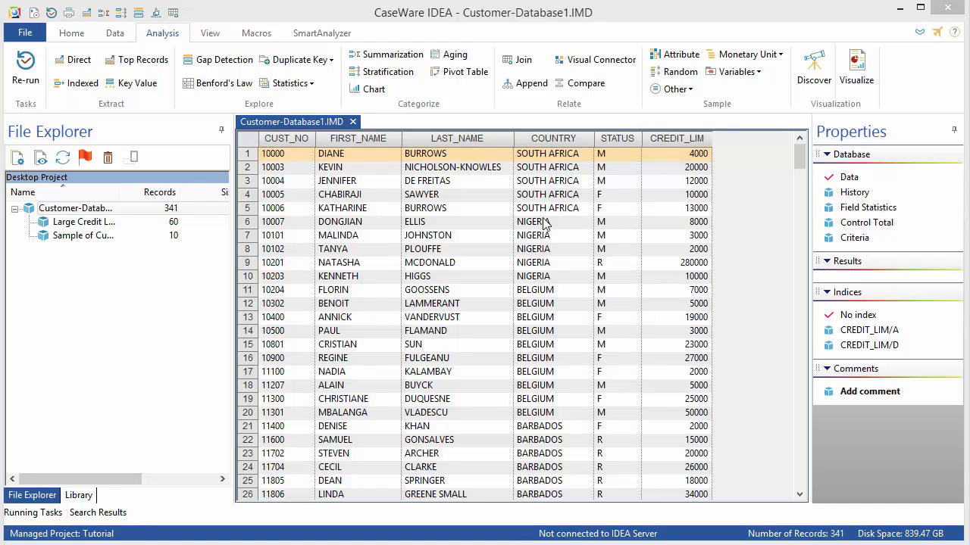
# Step: Start a desktop import of sales.txt from the Source Files.ILB folder as a Fixed Length text file
pyautogui.click(81, 36)
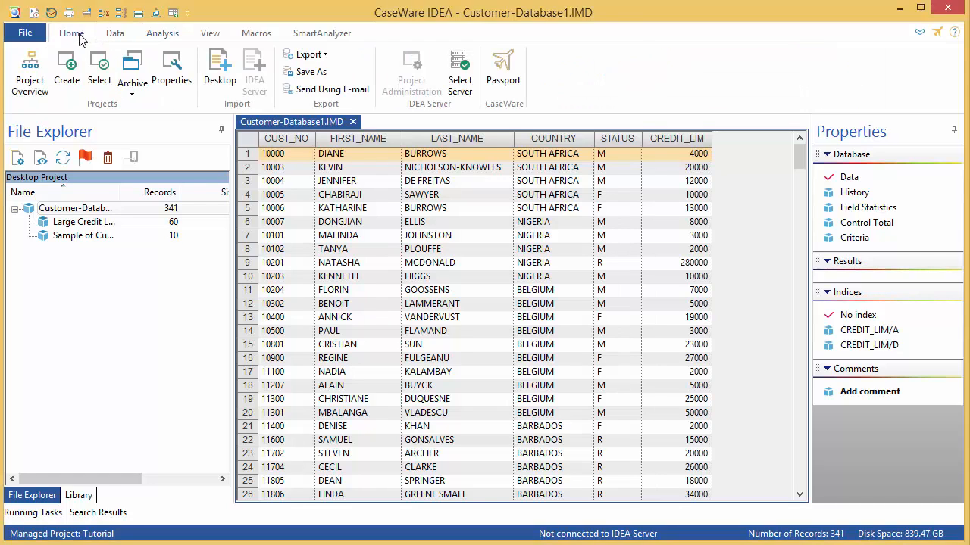
pyautogui.click(220, 76)
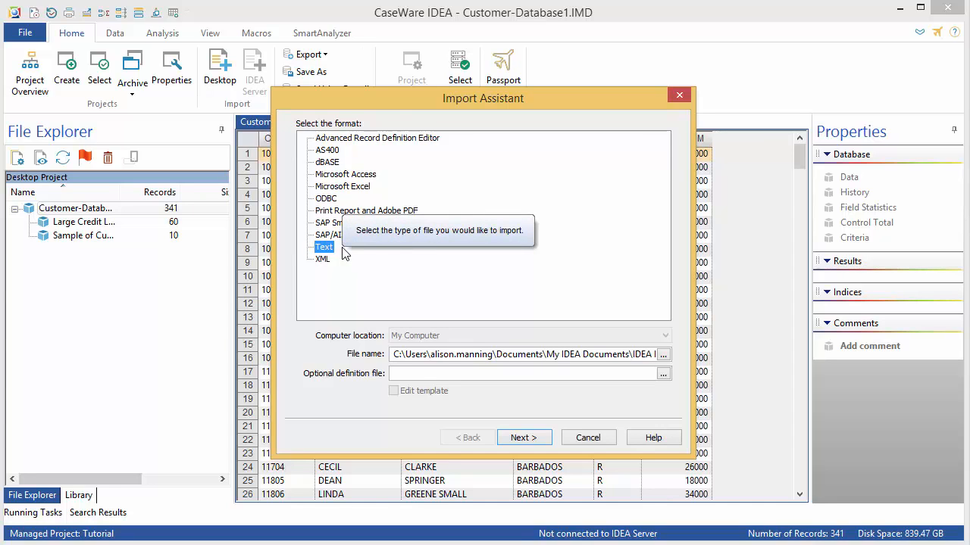
pyautogui.click(662, 354)
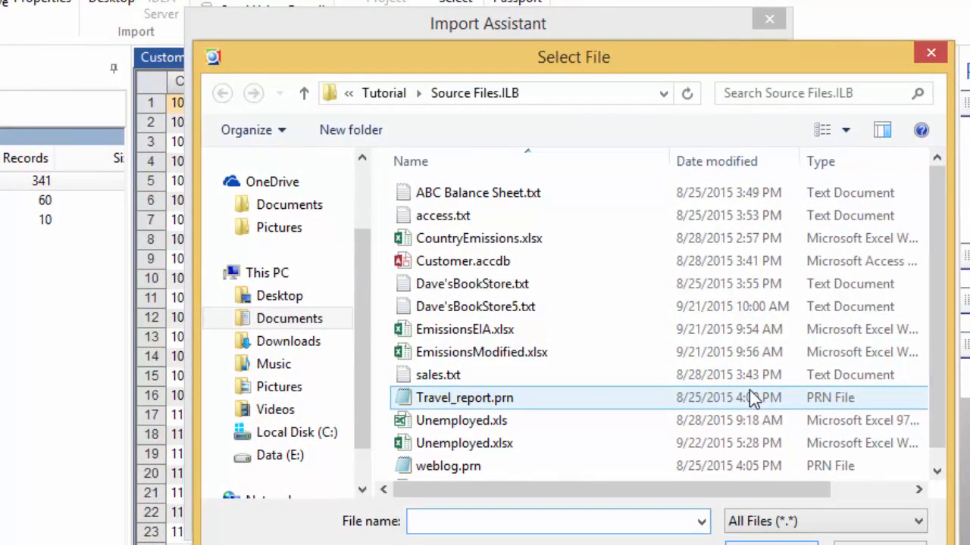
pyautogui.click(460, 378)
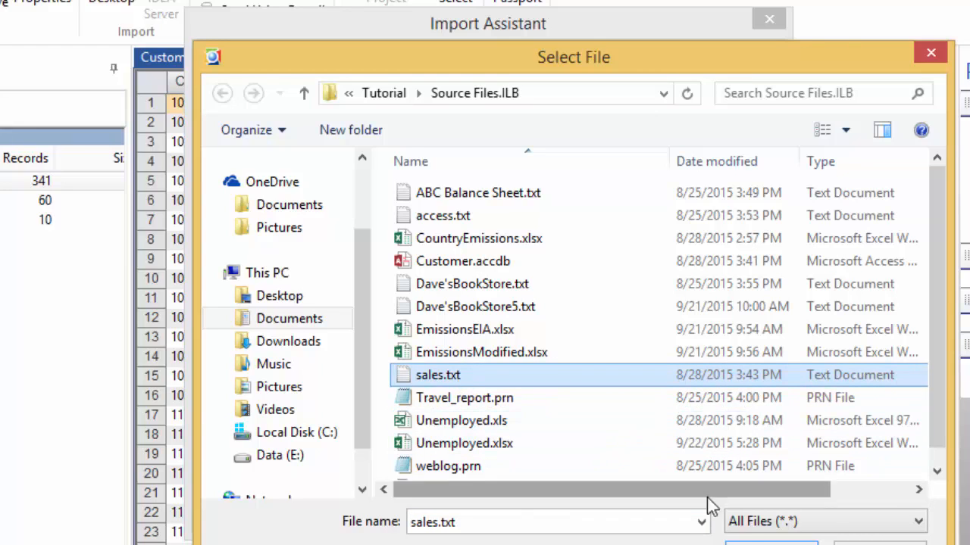
pyautogui.click(771, 544)
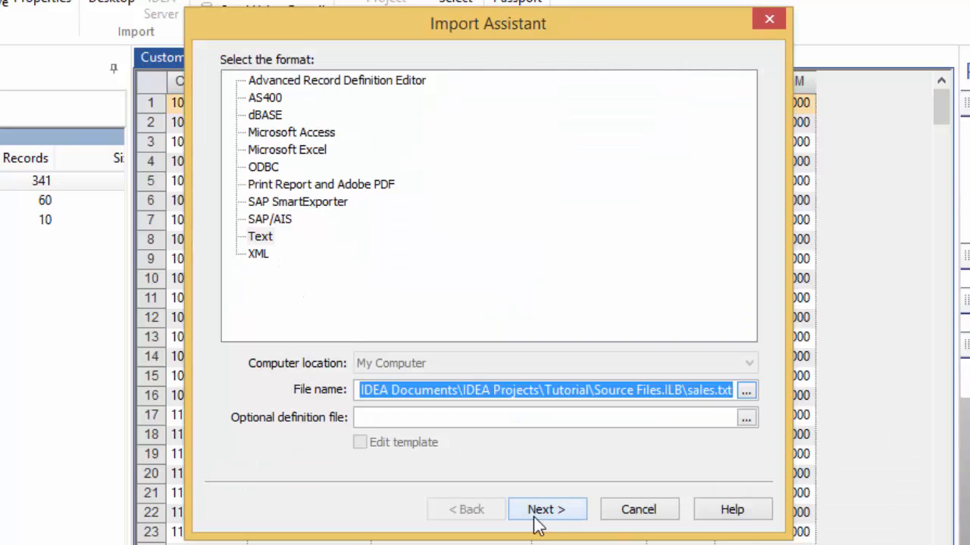
pyautogui.click(535, 521)
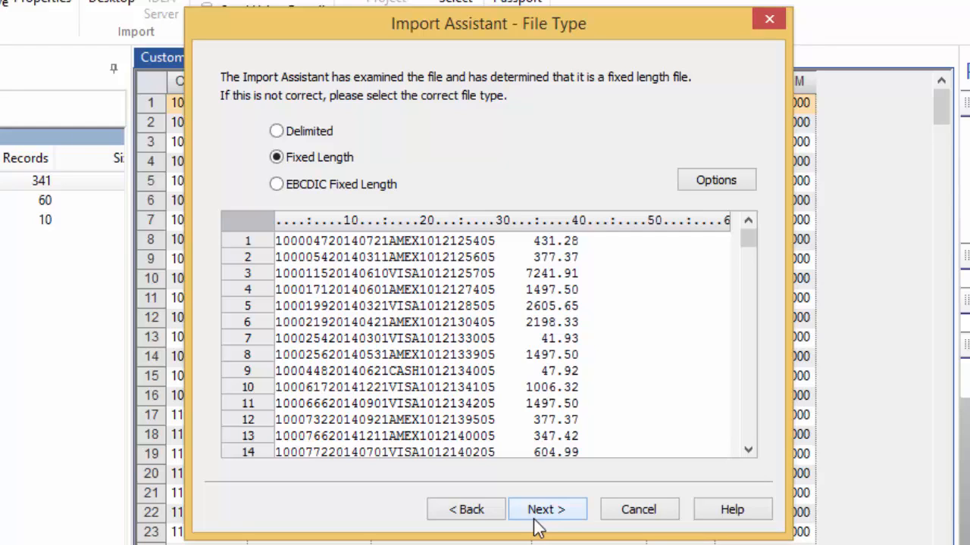
pyautogui.click(540, 517)
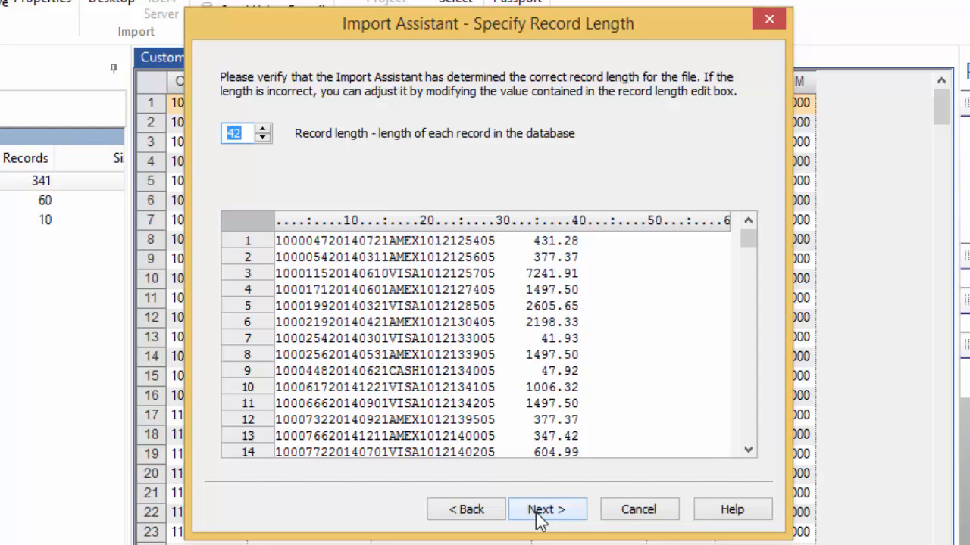
# Step: Try adjusting the record length up and down, keep it at 42, and continue to the field delineators
pyautogui.click(262, 129)
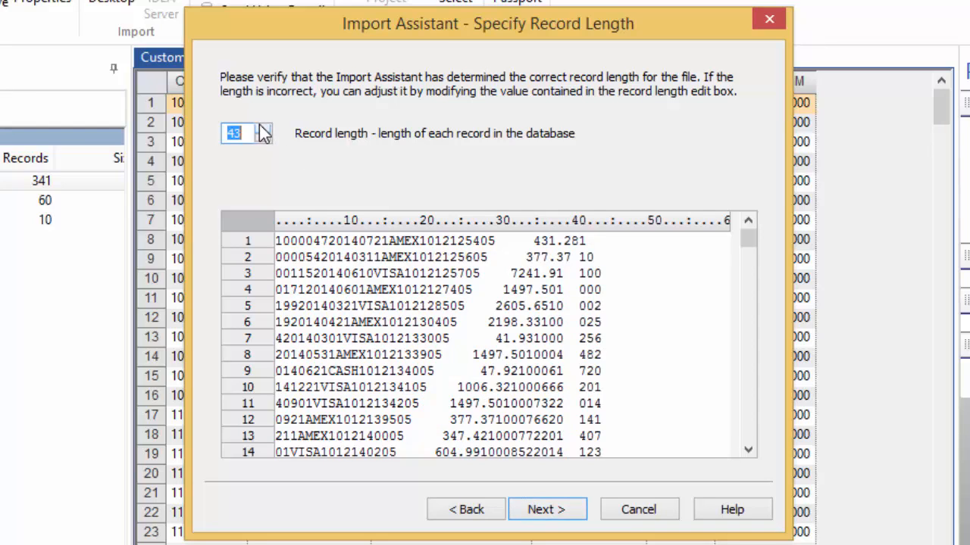
pyautogui.click(262, 129)
pyautogui.click(265, 138)
pyautogui.click(265, 138)
pyautogui.click(264, 138)
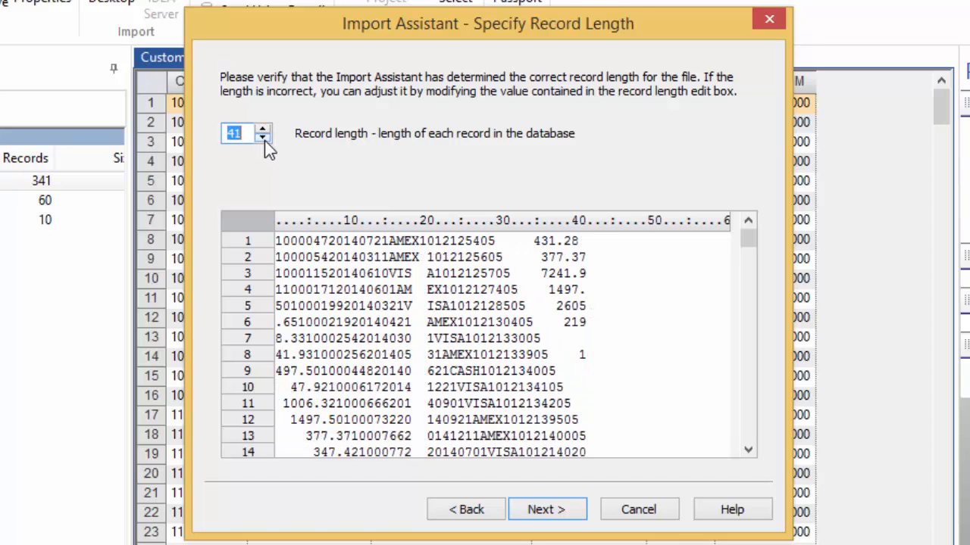
pyautogui.click(263, 130)
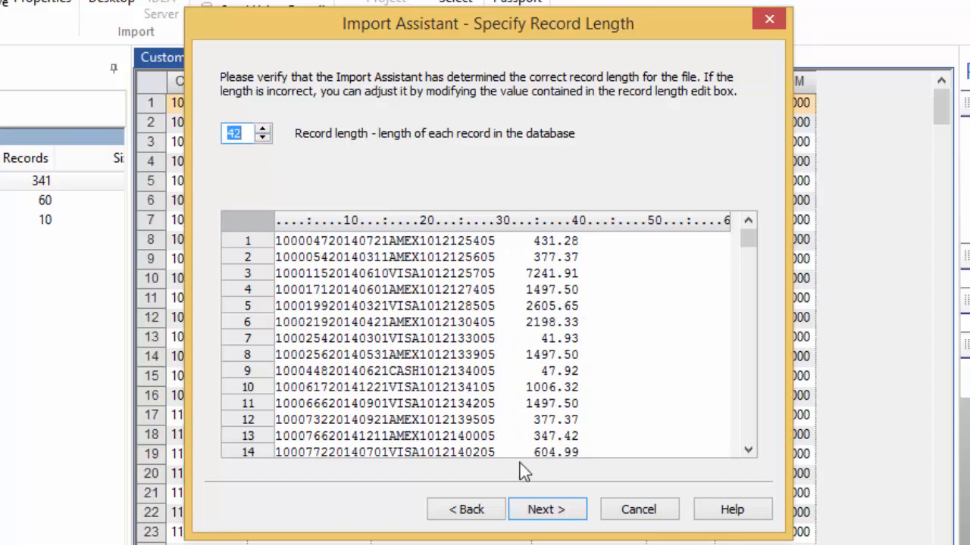
pyautogui.click(542, 510)
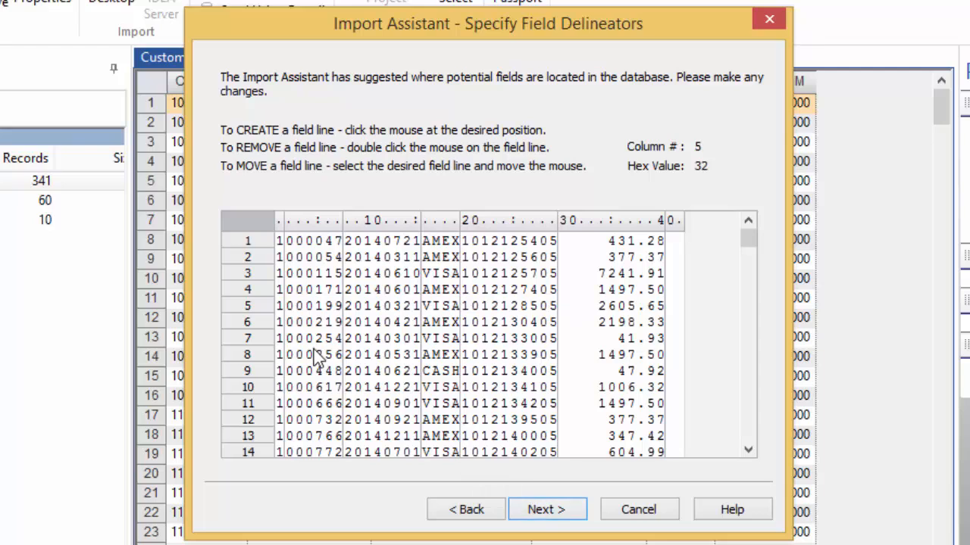
# Step: Remove the field line after the first digit and add field lines splitting the code into 101, 21254 and 05, then continue
pyautogui.click(288, 339)
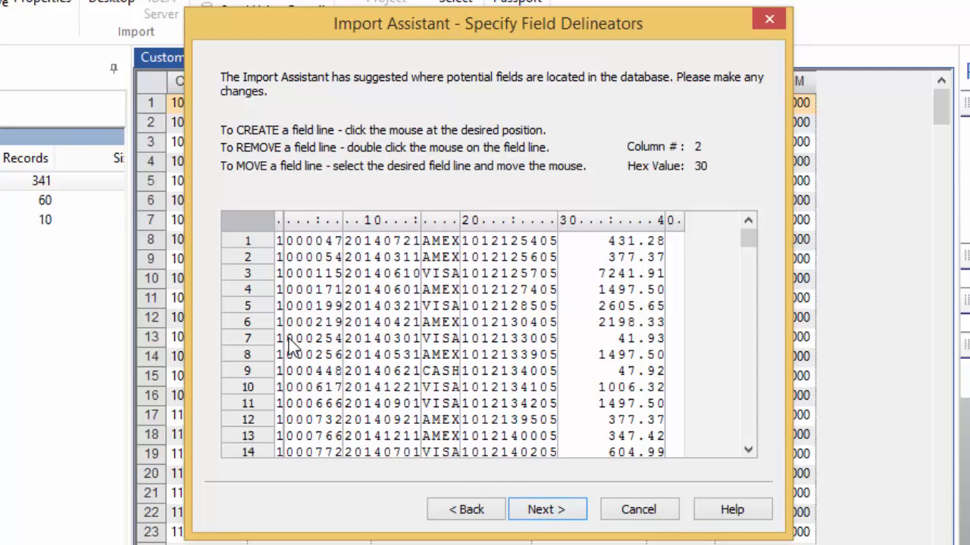
pyautogui.doubleClick(286, 339)
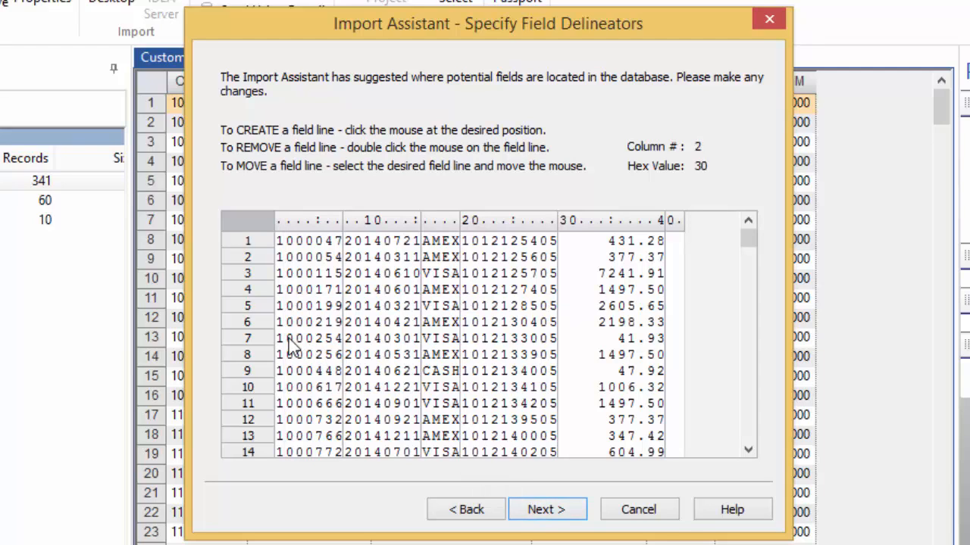
pyautogui.click(494, 346)
pyautogui.click(539, 348)
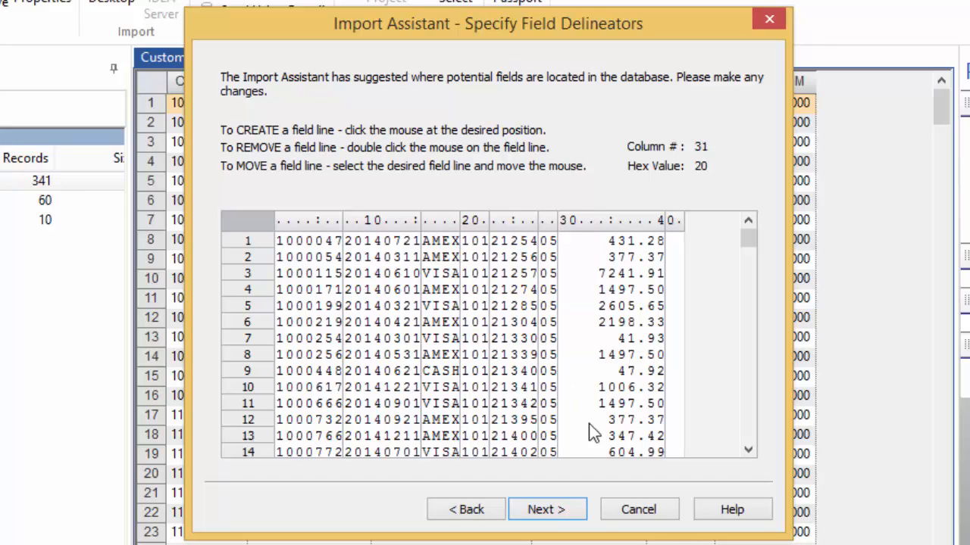
pyautogui.click(563, 512)
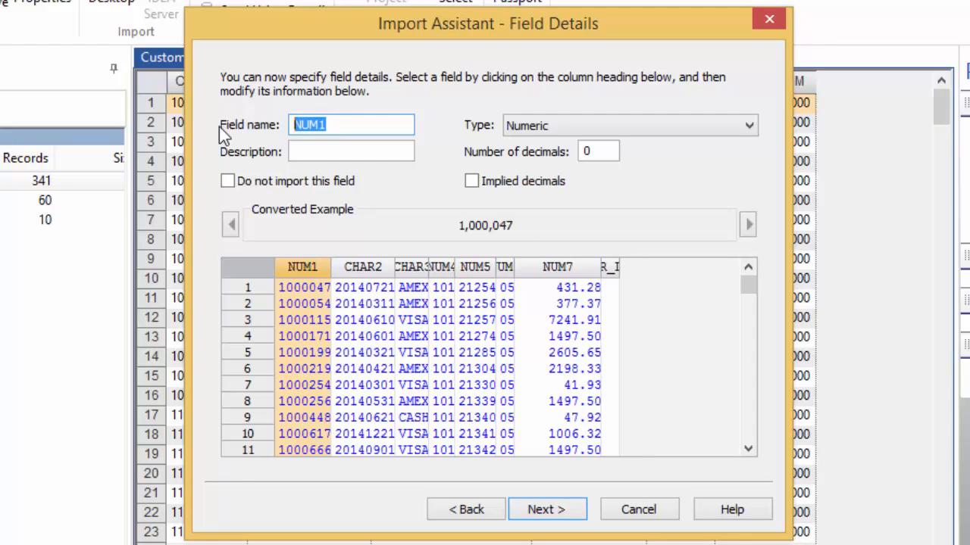
# Step: Name the first field INV NO, set its type to Character and its description to Invoice Number
pyautogui.write('INV NO')
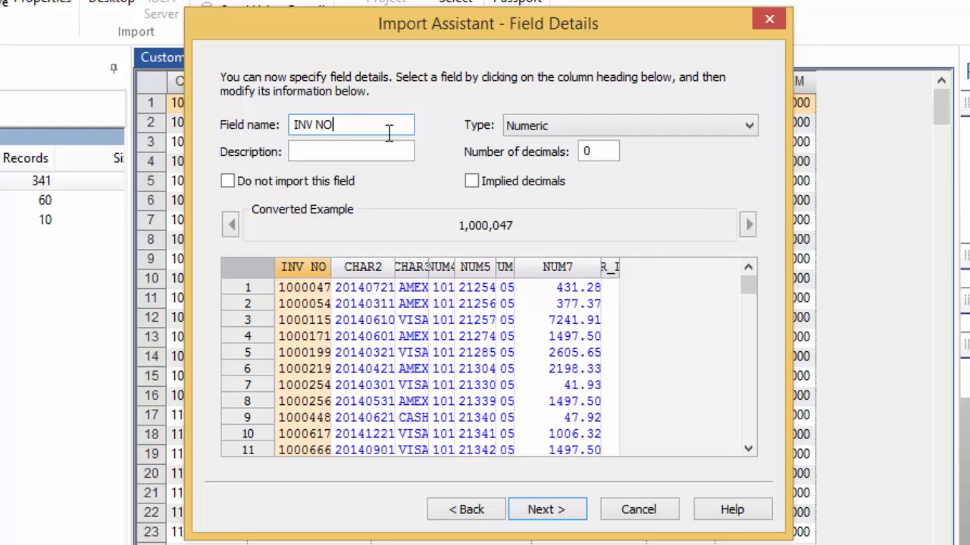
pyautogui.click(548, 124)
pyautogui.click(540, 145)
pyautogui.click(363, 150)
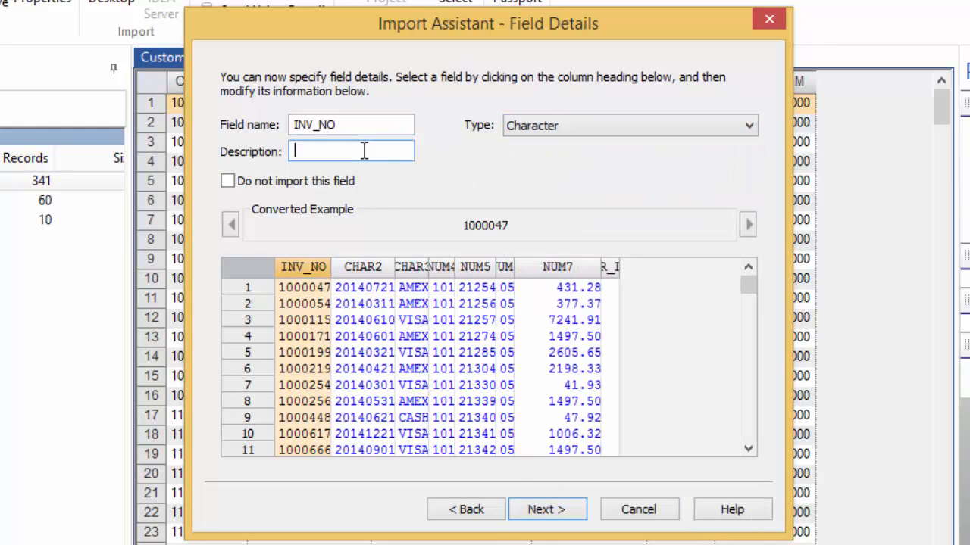
pyautogui.write('Invoice Number')
# Step: Define the second field as TRANS DATE of type Date, description Transaction Date, with date mask YYYYMMDD
pyautogui.click(356, 266)
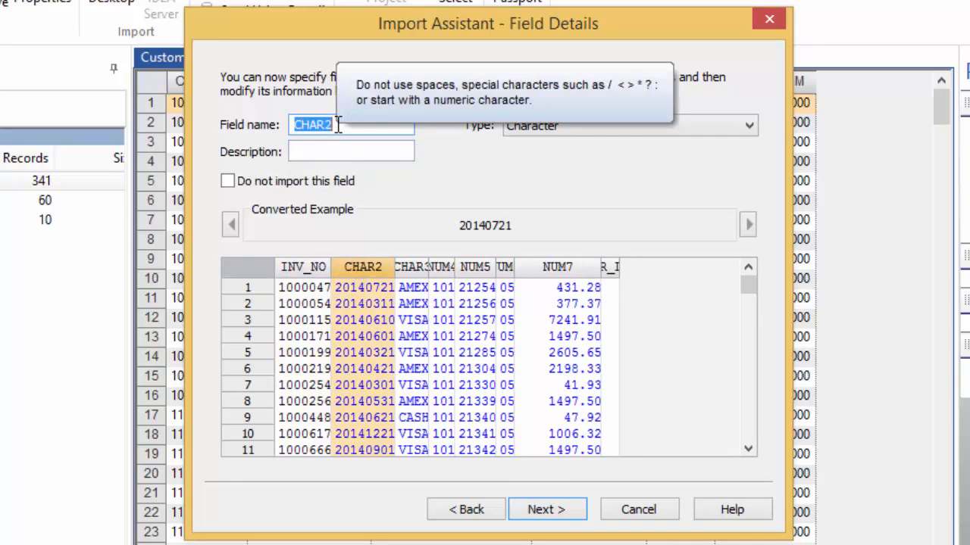
pyautogui.write('TRANS DATE')
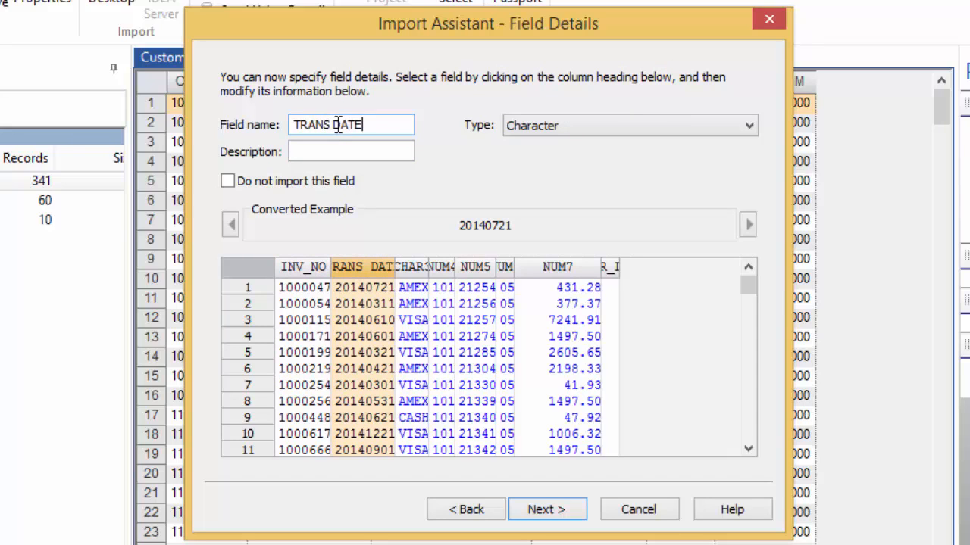
pyautogui.click(573, 125)
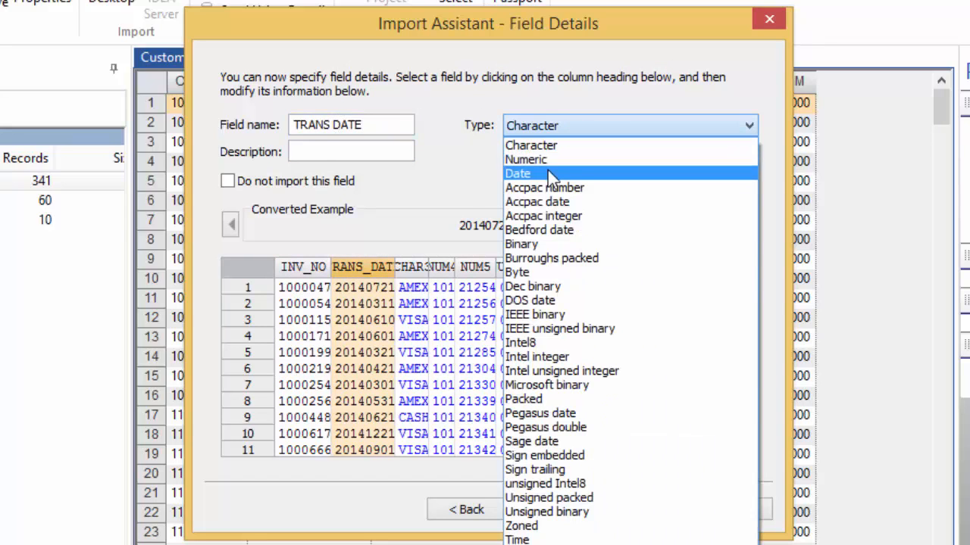
pyautogui.click(548, 171)
pyautogui.click(312, 150)
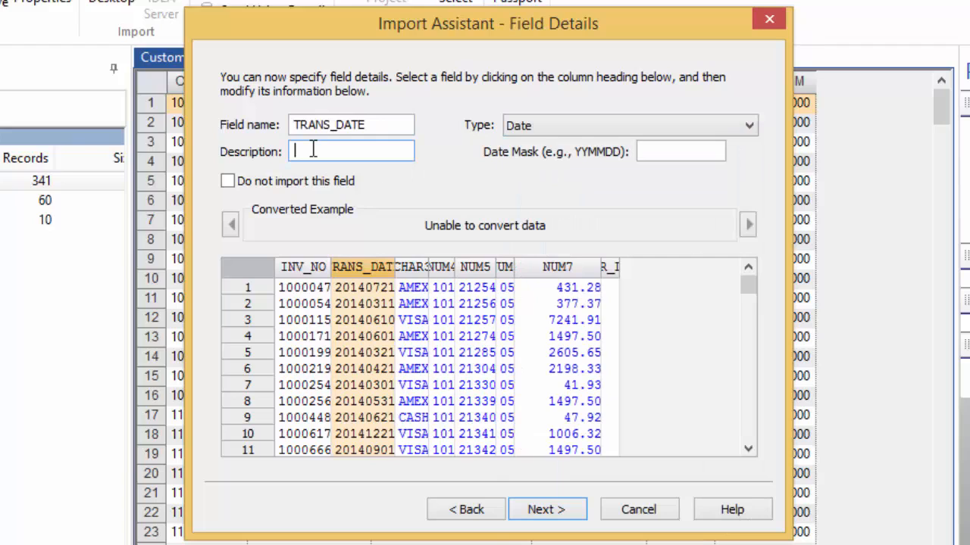
pyautogui.write('Transaction Date')
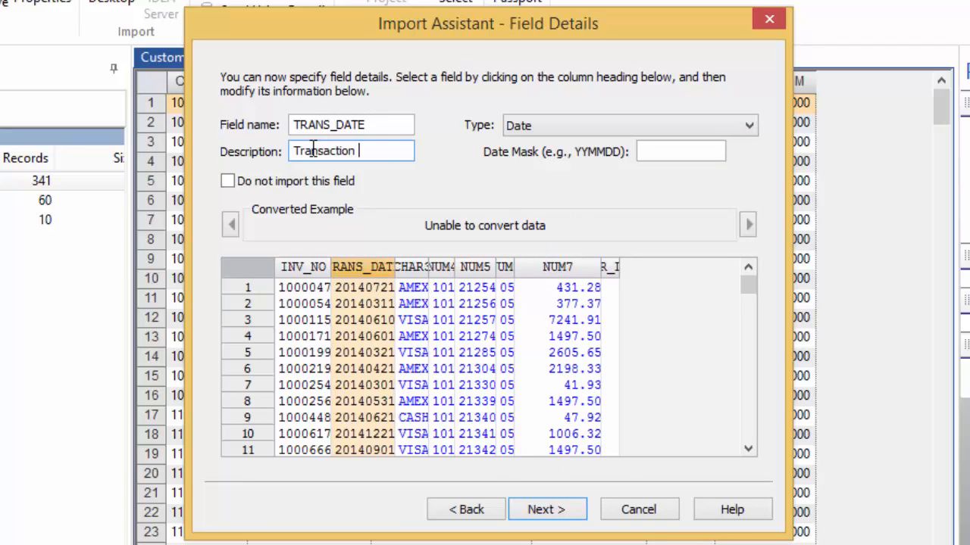
pyautogui.click(667, 145)
pyautogui.write('YYYYMMDD')
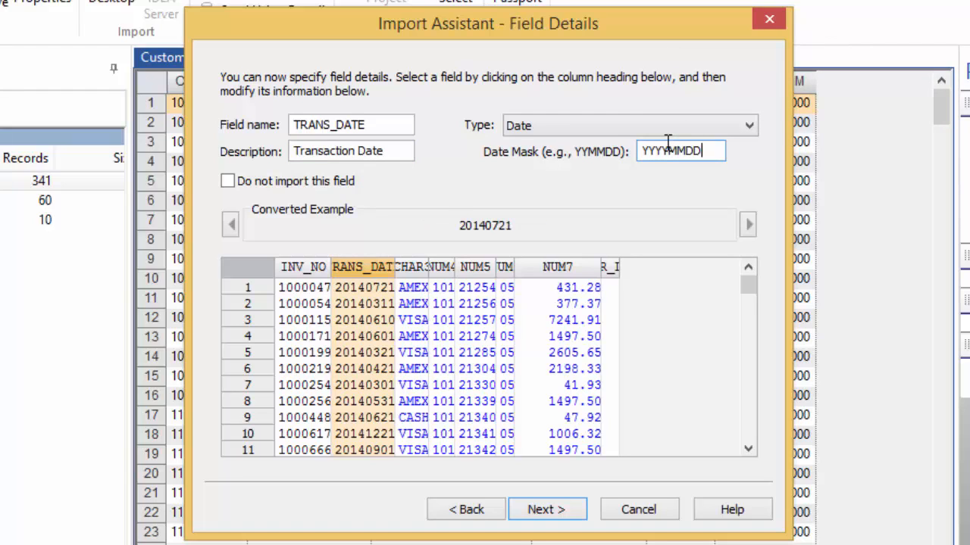
# Step: Name the amount field AMOUNT with description Transaction Amount and continue
pyautogui.click(556, 267)
pyautogui.write('AMOUNT')
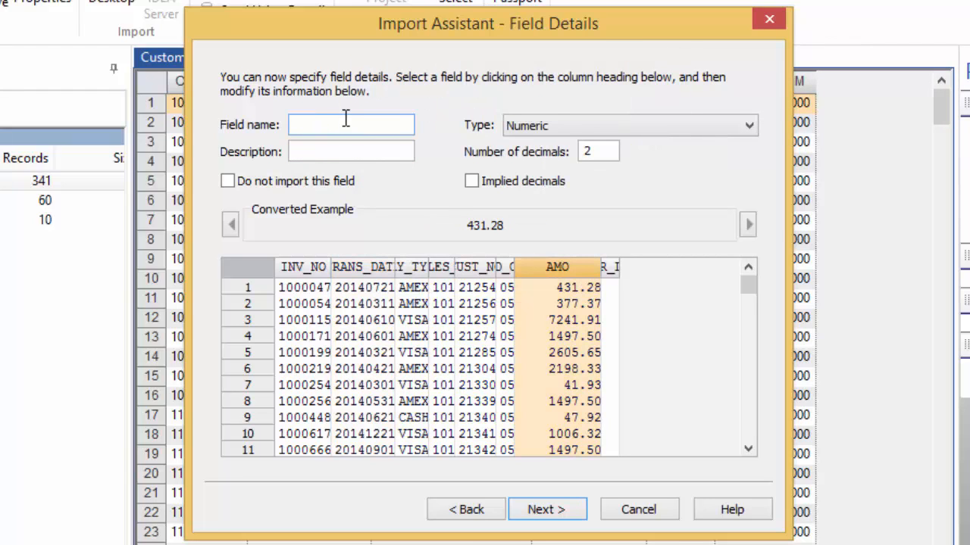
pyautogui.click(332, 156)
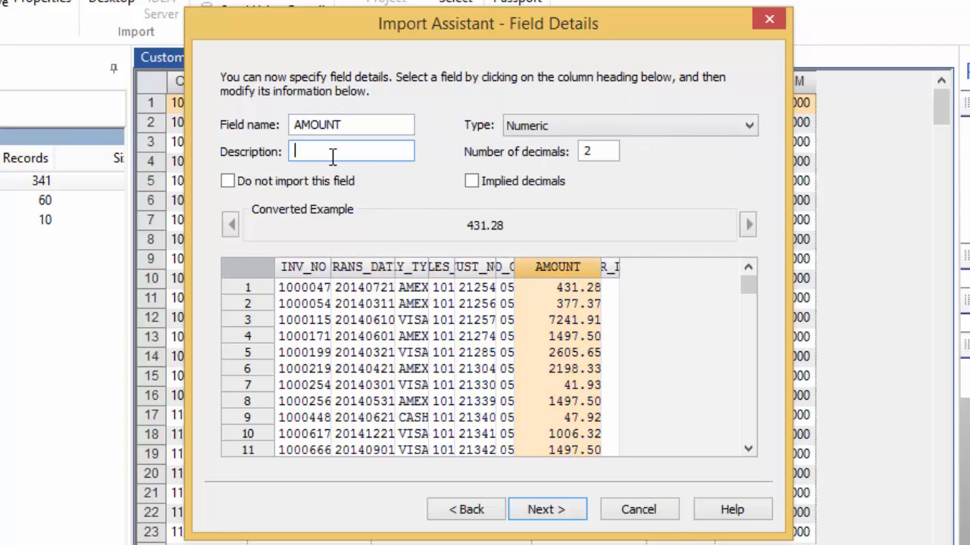
pyautogui.write('Transaction Amount')
pyautogui.click(580, 515)
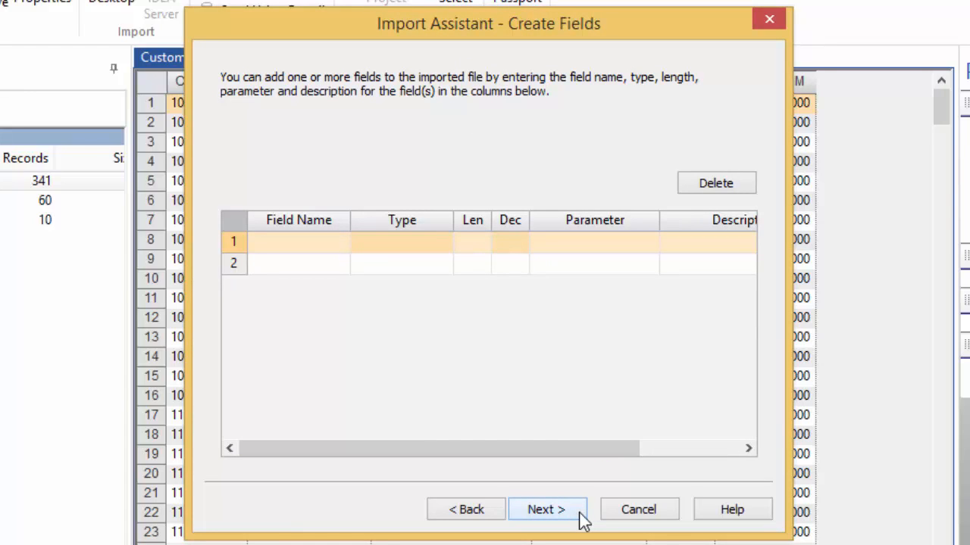
# Step: Skip the create-fields and import-criteria pages and enable Generate field statistics
pyautogui.click(581, 519)
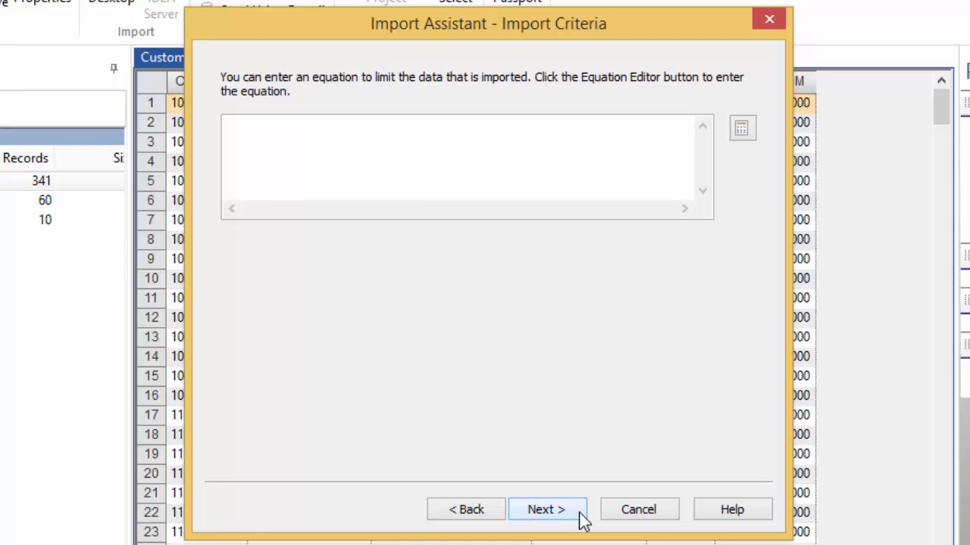
pyautogui.click(581, 520)
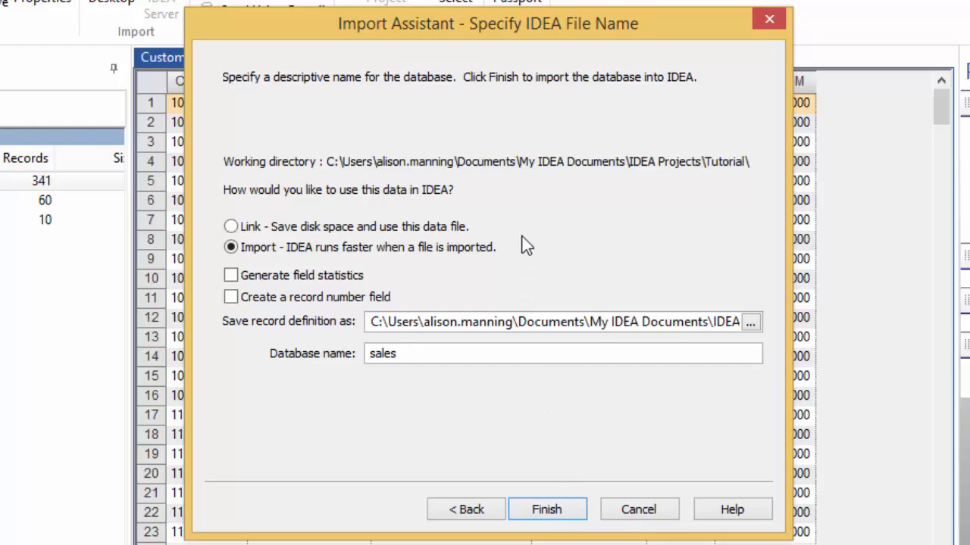
pyautogui.moveTo(523, 250)
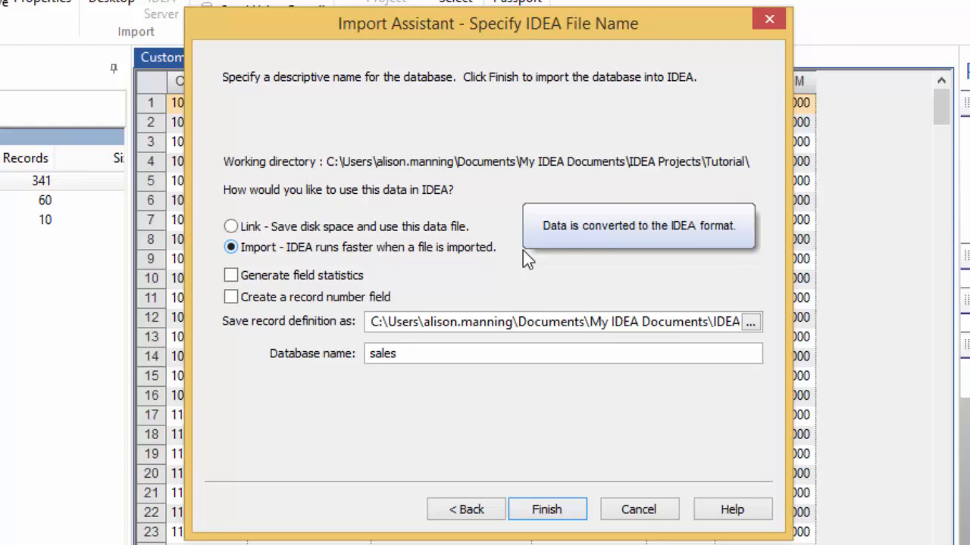
pyautogui.click(266, 277)
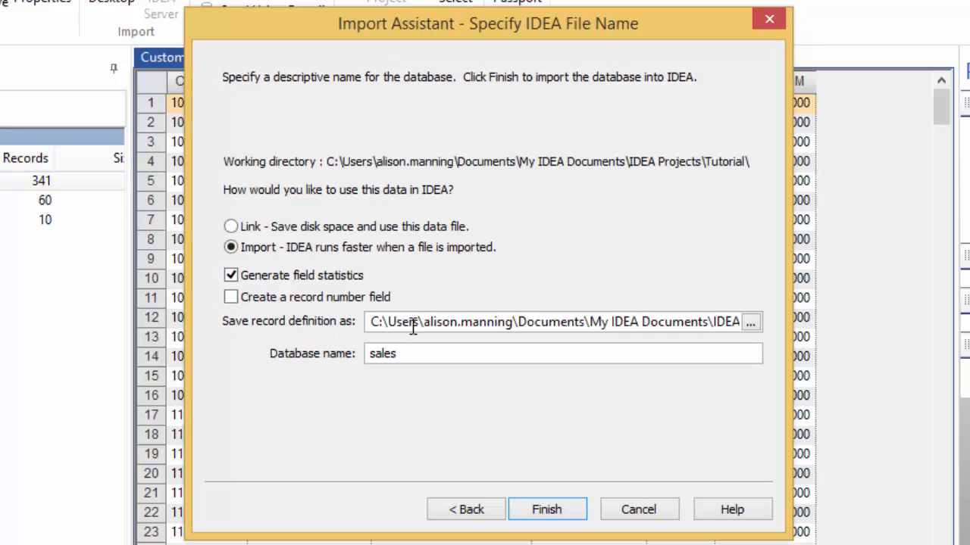
pyautogui.click(670, 321)
pyautogui.press('End')
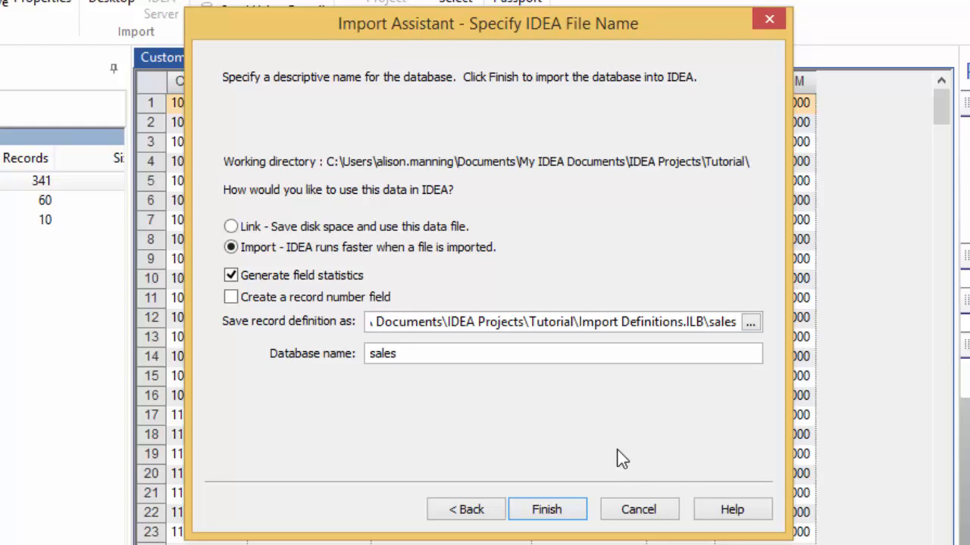
# Step: Name the database Sales Transactions and finish the import
pyautogui.moveTo(417, 350); pyautogui.dragTo(294, 358)
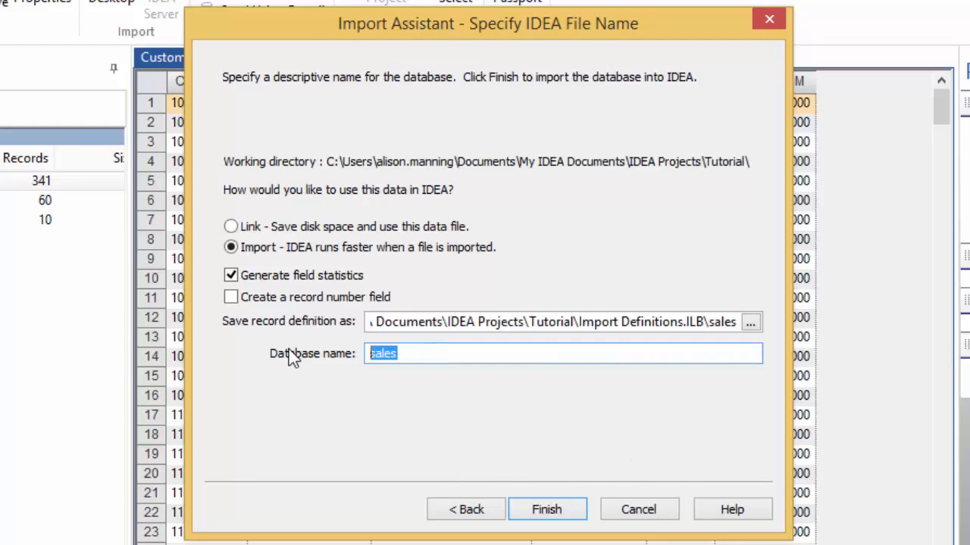
pyautogui.write('Sales Tr')
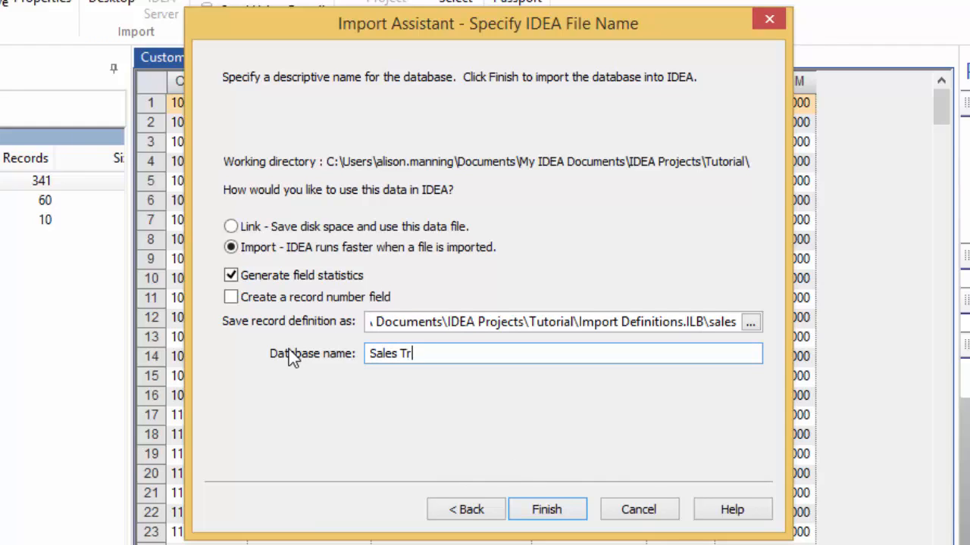
pyautogui.write('anactions')
pyautogui.click(422, 358)
pyautogui.write('s')
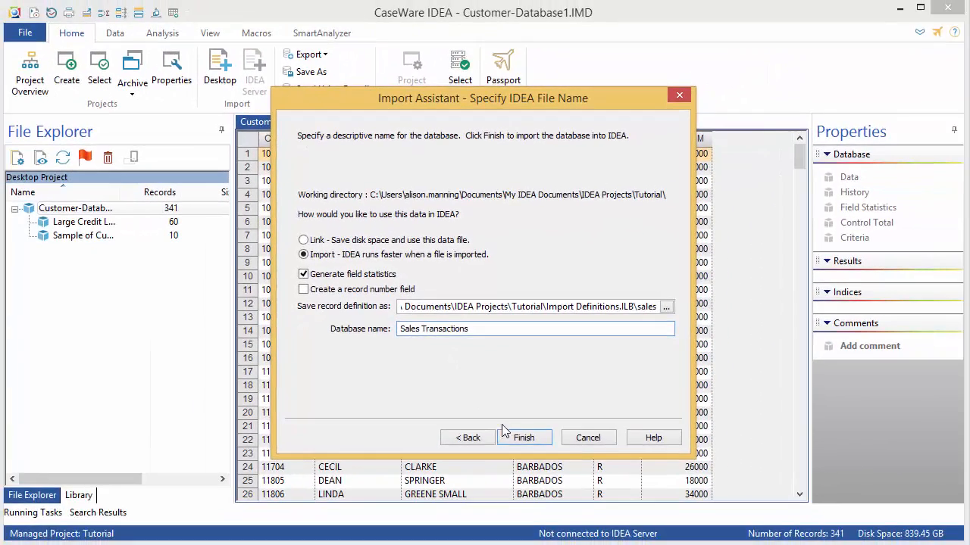
pyautogui.click(546, 509)
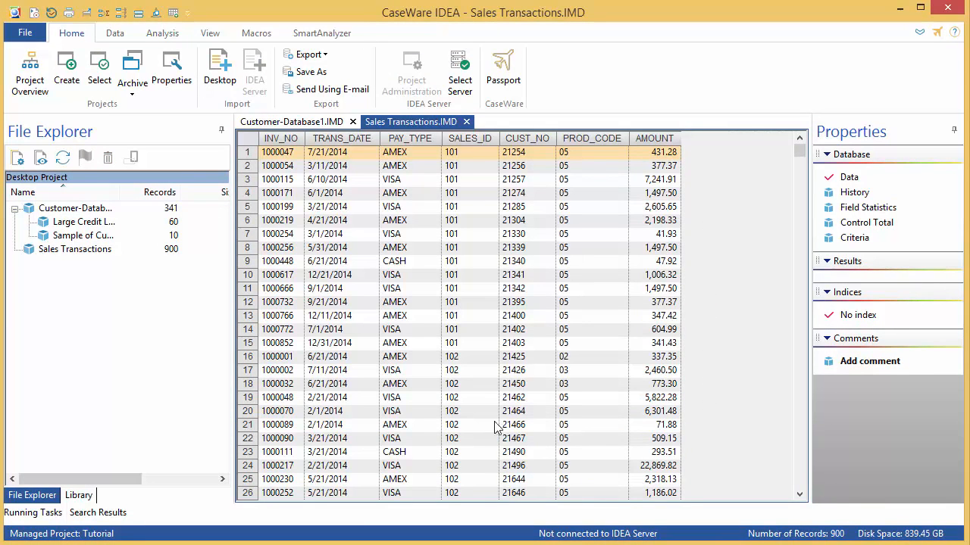
# Step: Set the control total on the AMOUNT field, then close the Sales Transactions view
pyautogui.click(827, 224)
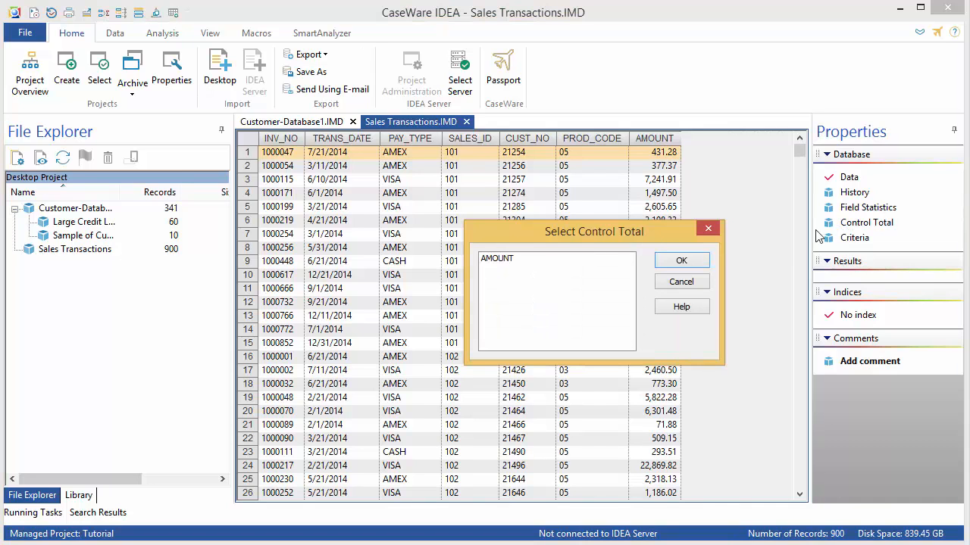
pyautogui.click(522, 265)
pyautogui.click(703, 262)
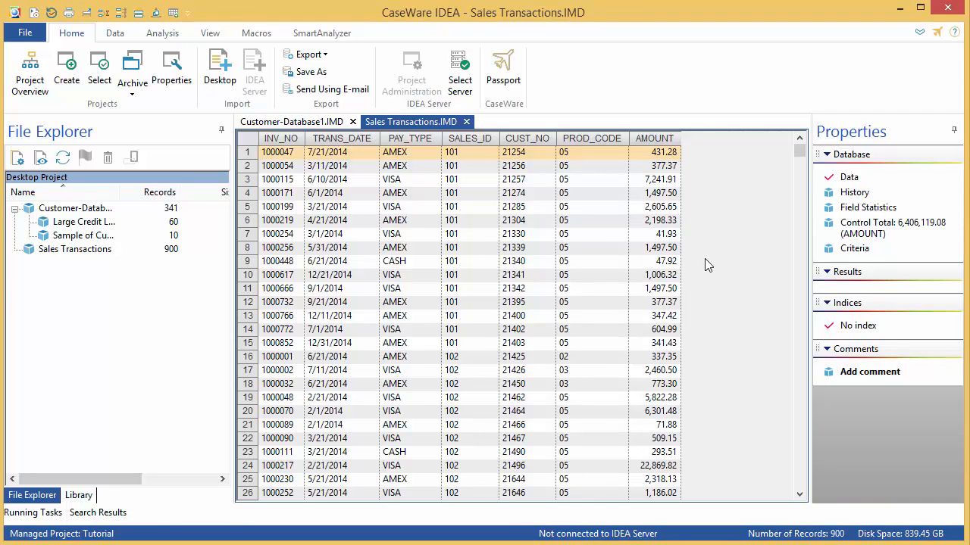
pyautogui.click(466, 122)
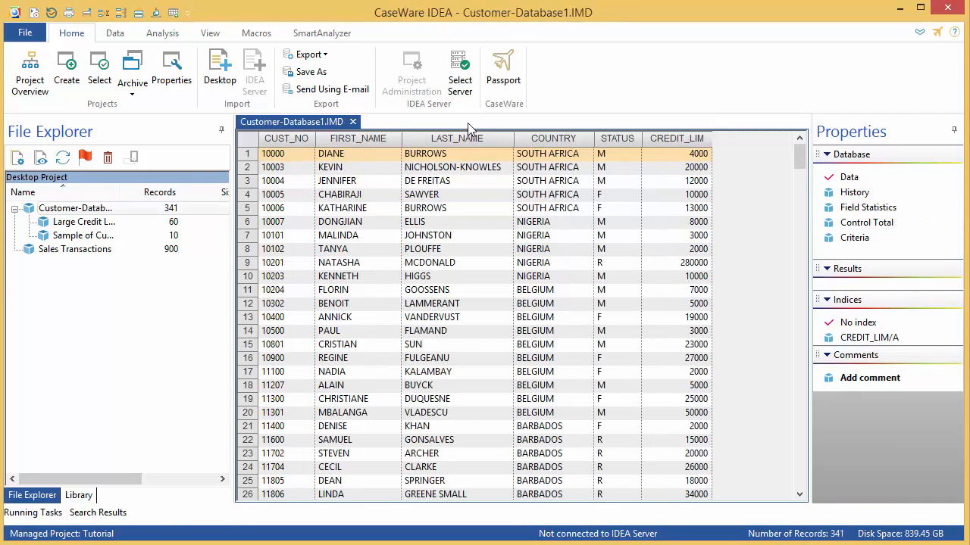